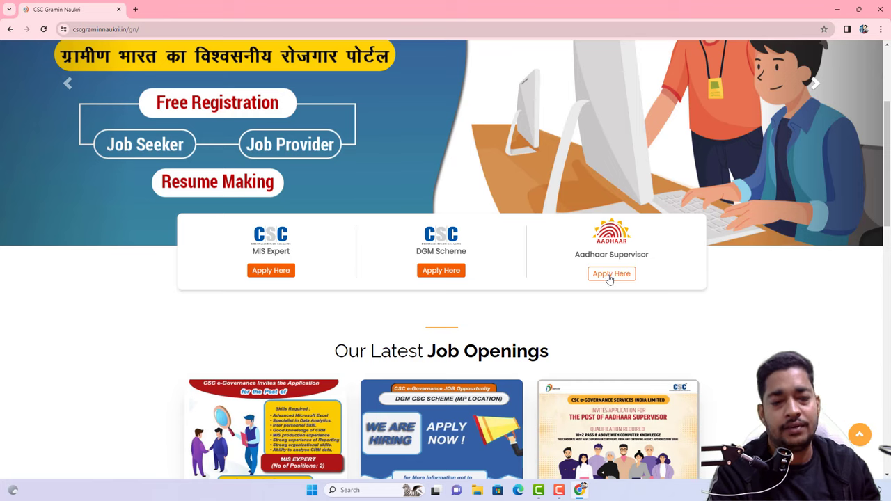
- Open the Aadhaar Supervisor application, read through the priority districts list, and accept the terms and conditions
click(610, 276)
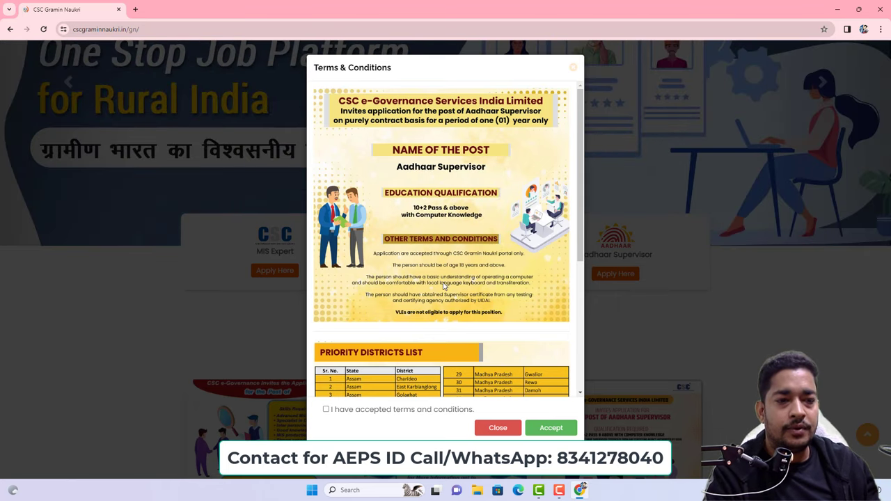
scroll(443, 286, up, 4)
scroll(438, 282, down, 3)
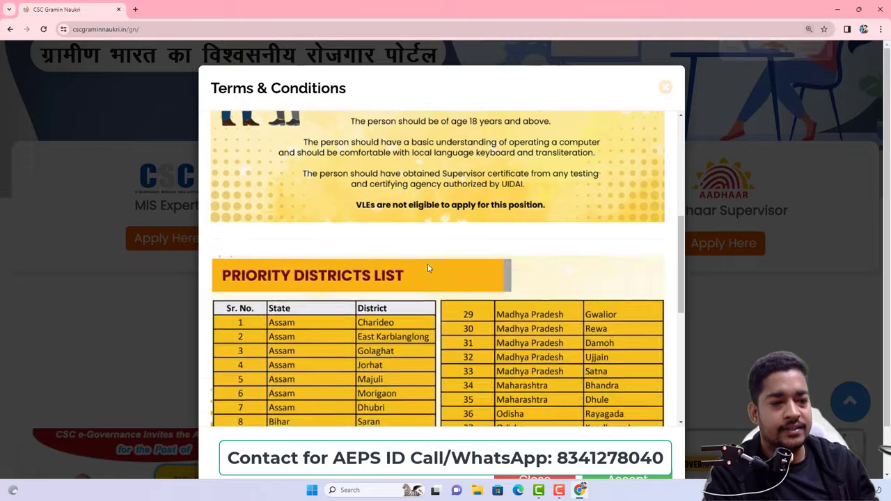
scroll(418, 265, down, 2)
scroll(418, 244, down, 2)
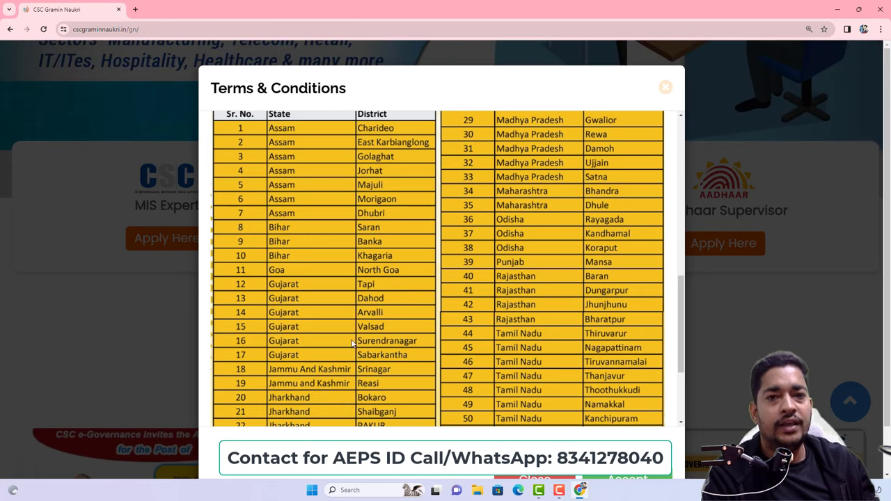
scroll(265, 407, down, 3)
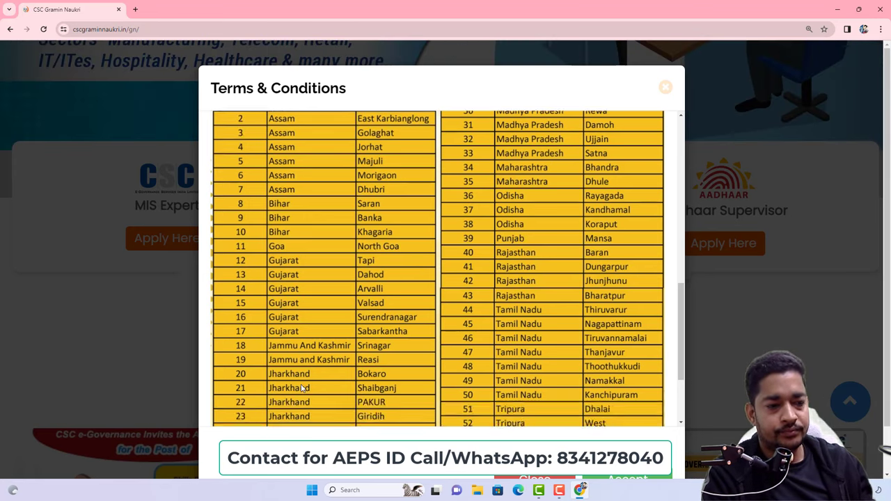
scroll(554, 437, down, 1)
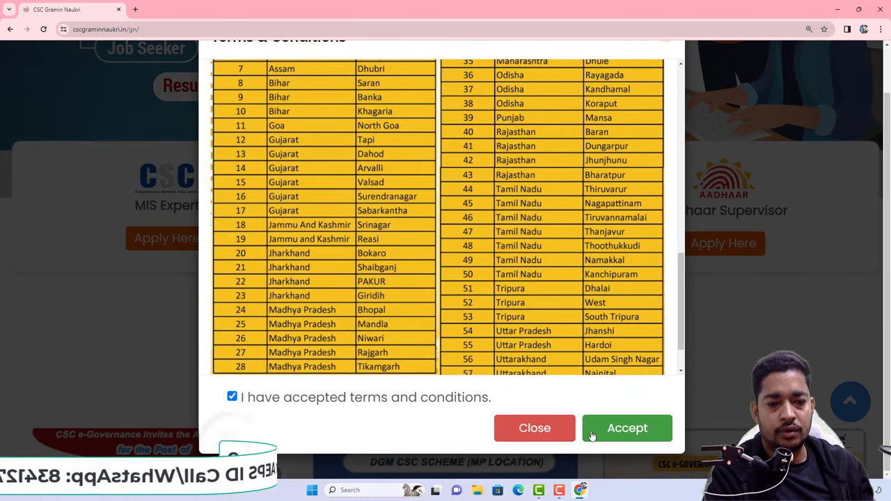
click(591, 426)
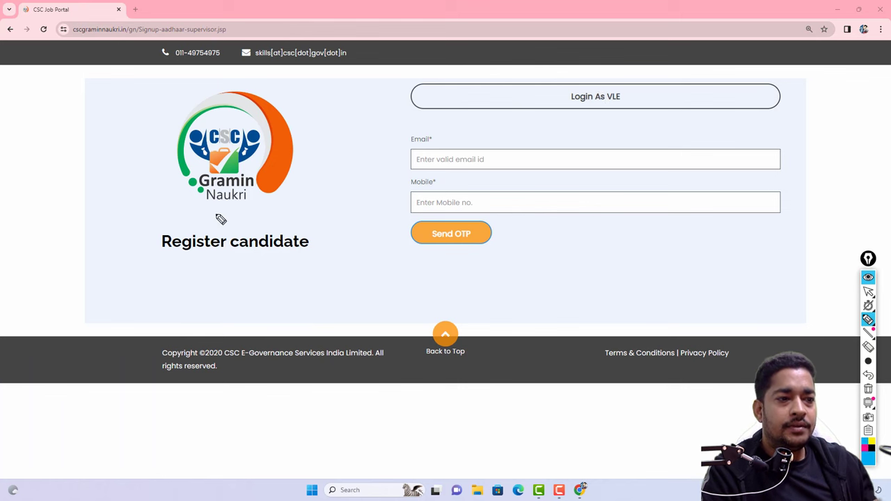
- Annotate the page with ticks by the logo, Email and Mobile, underlines below Register candidate, and a circle around Login As VLE
drag(252, 208, 280, 196)
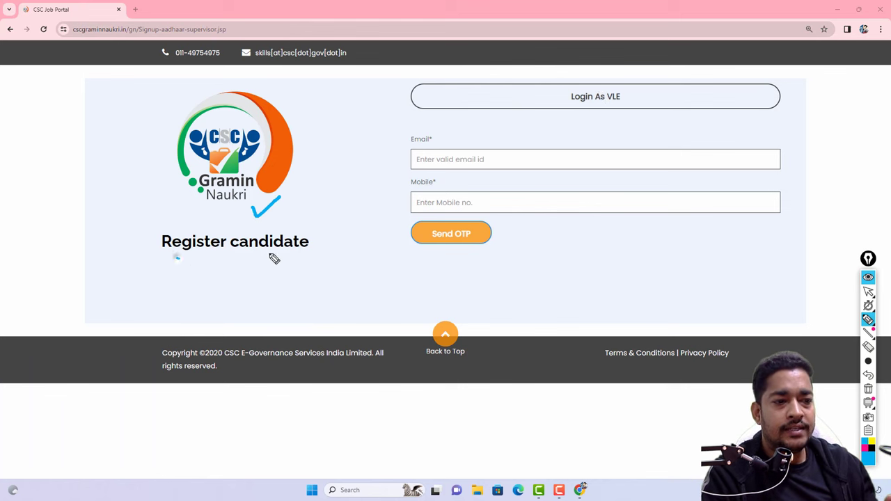
mouse_move(272, 255)
mouse_down()
mouse_move(175, 259)
mouse_move(257, 264)
mouse_up()
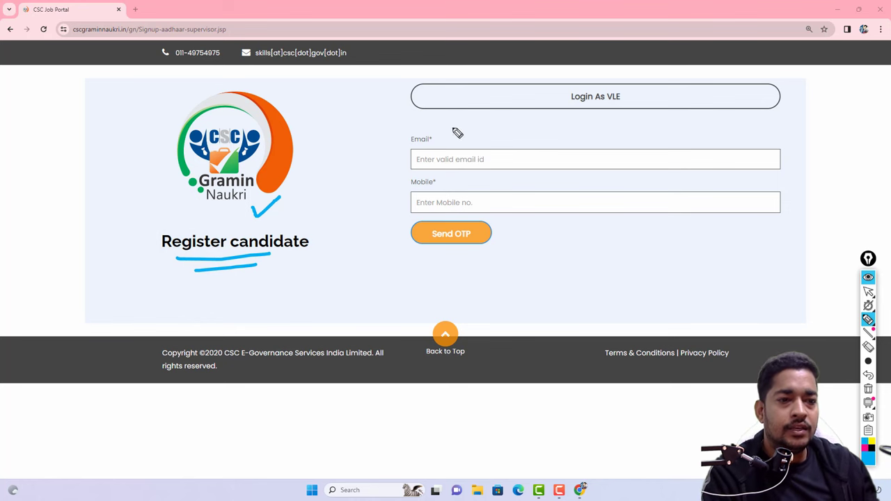
mouse_move(441, 136)
mouse_down()
mouse_move(446, 143)
mouse_move(462, 135)
mouse_up()
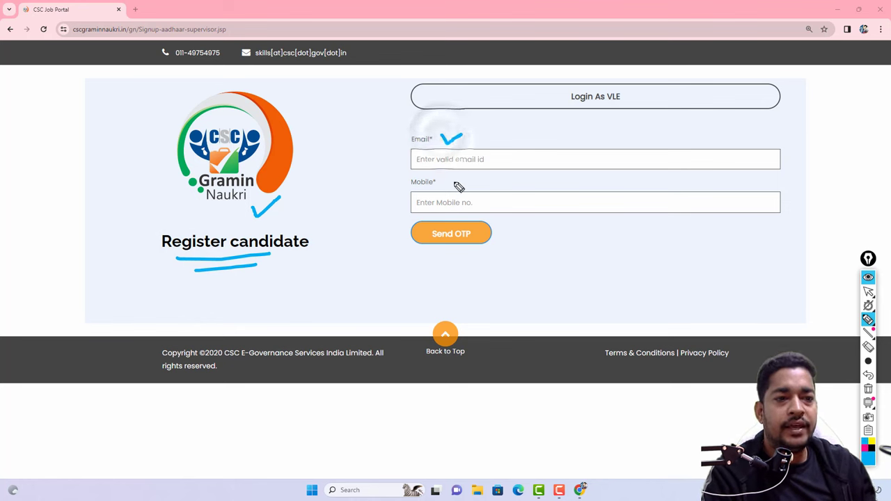
drag(448, 181, 477, 176)
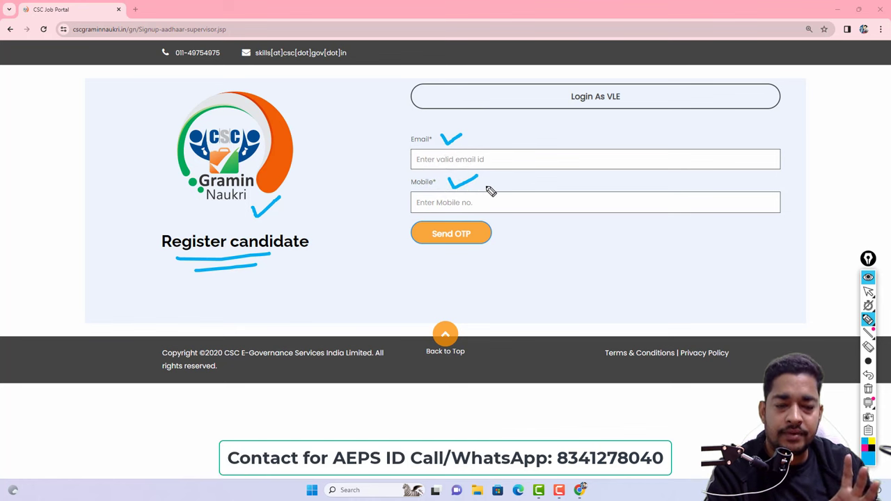
mouse_move(623, 80)
mouse_down()
mouse_move(547, 104)
mouse_move(621, 128)
mouse_move(632, 88)
mouse_move(624, 78)
mouse_up()
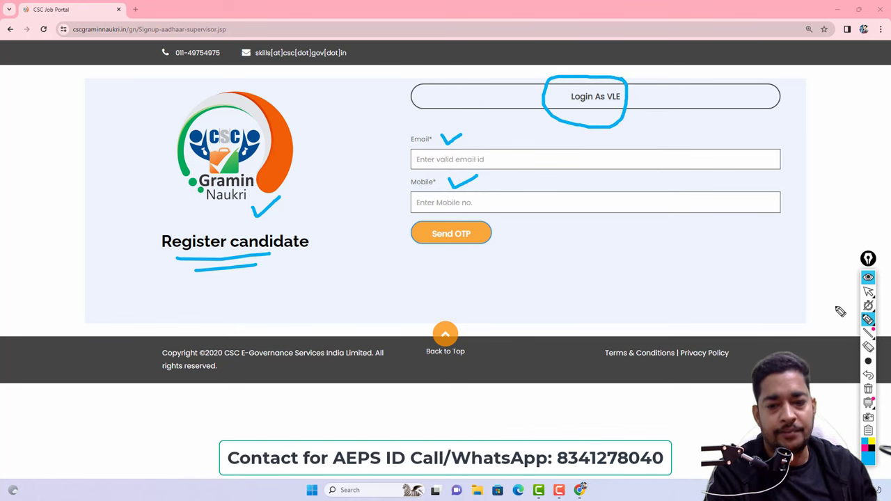
click(869, 291)
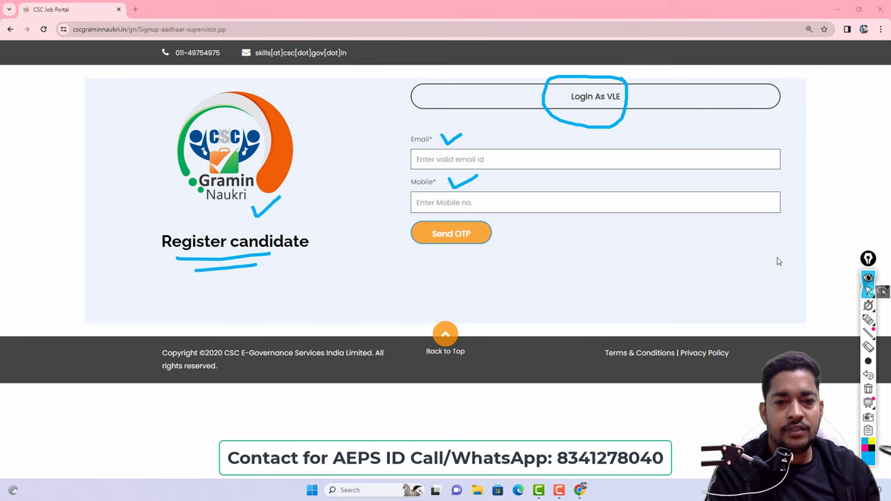
- Log in as VLE through Digital Seva Connect
click(584, 112)
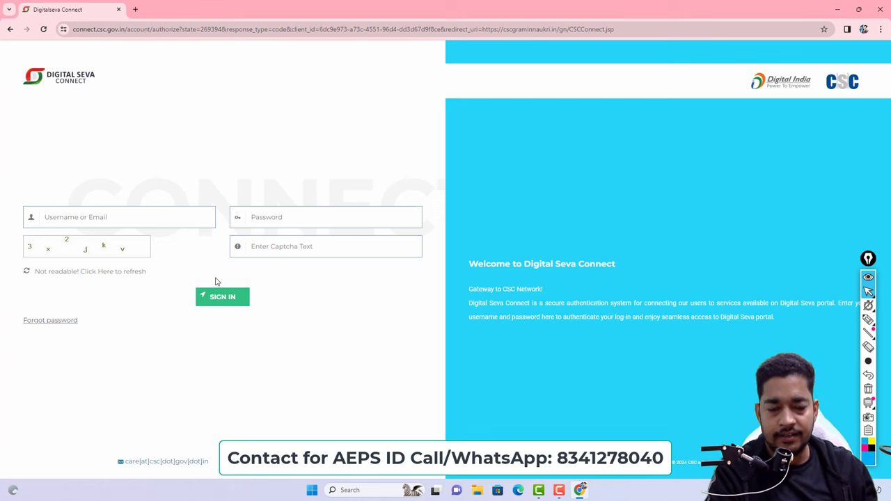
click(206, 298)
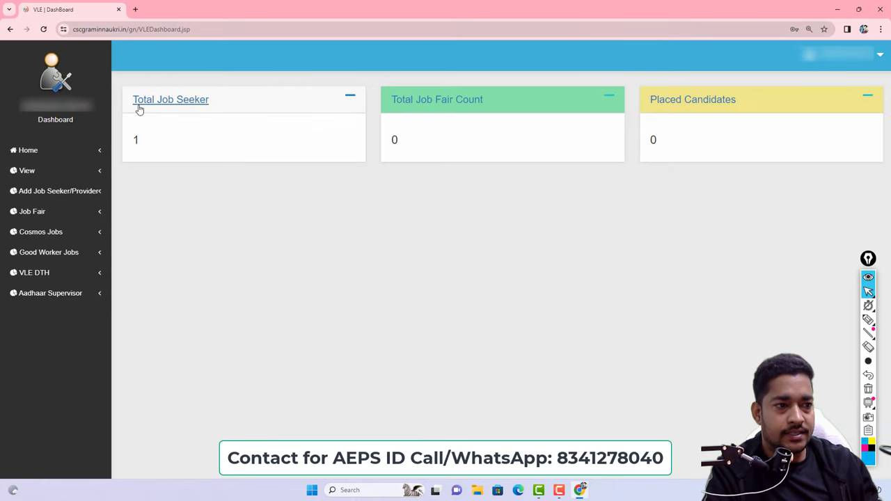
- Open the Aadhaar Supervisor registration page from the VLE dashboard
double_click(136, 141)
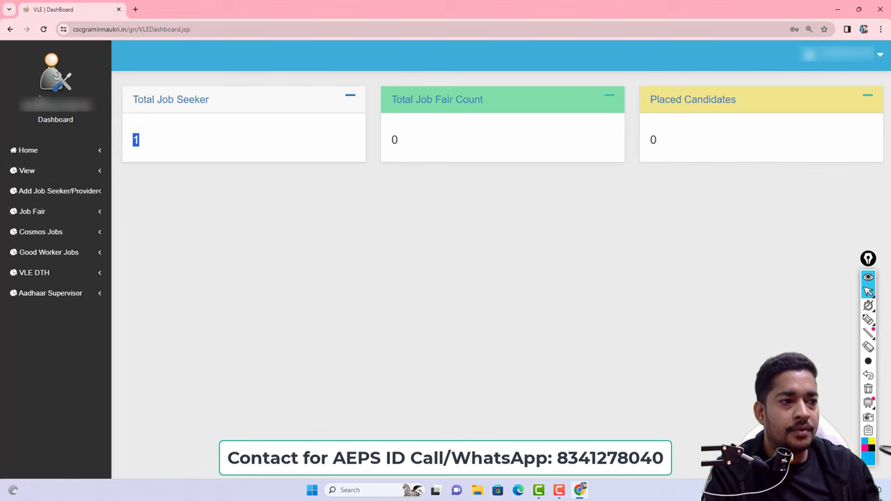
click(34, 101)
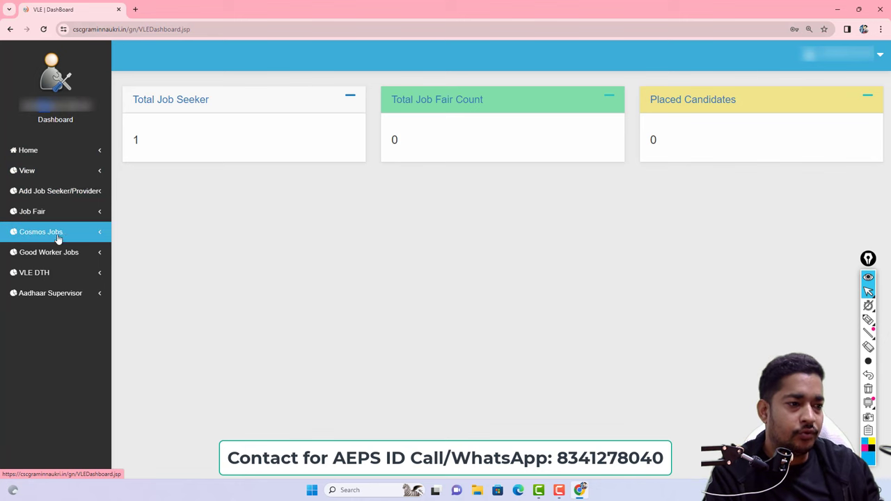
click(50, 254)
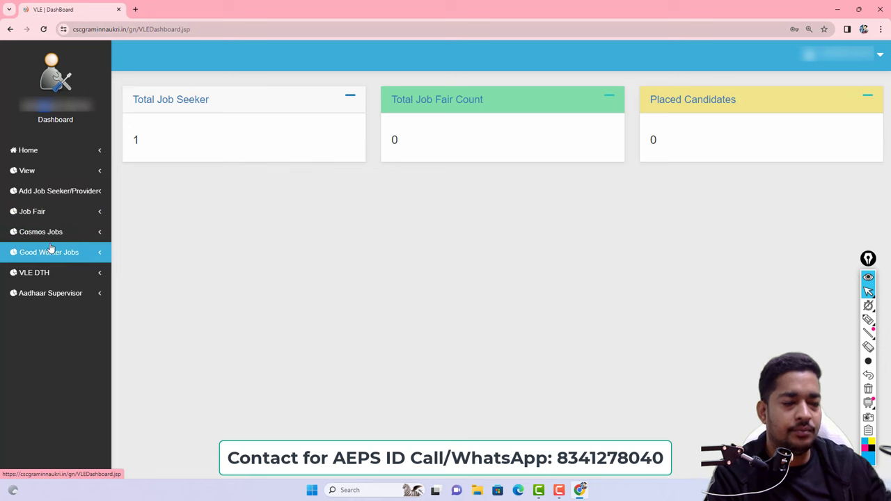
click(44, 300)
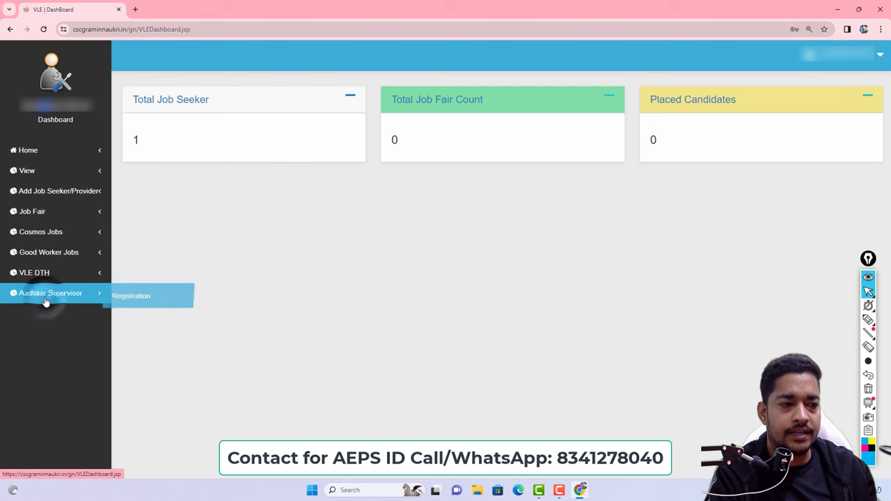
click(142, 296)
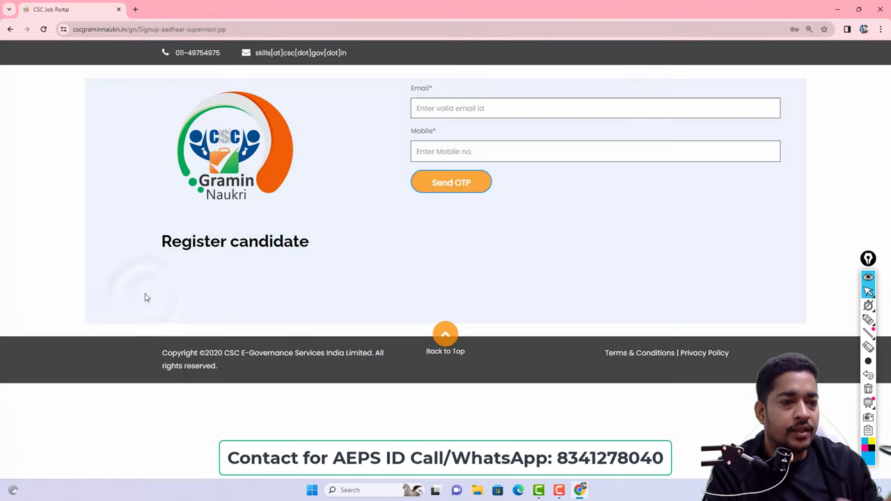
- Enter the candidate's email address and mobile number and verify them with the OTP
double_click(418, 89)
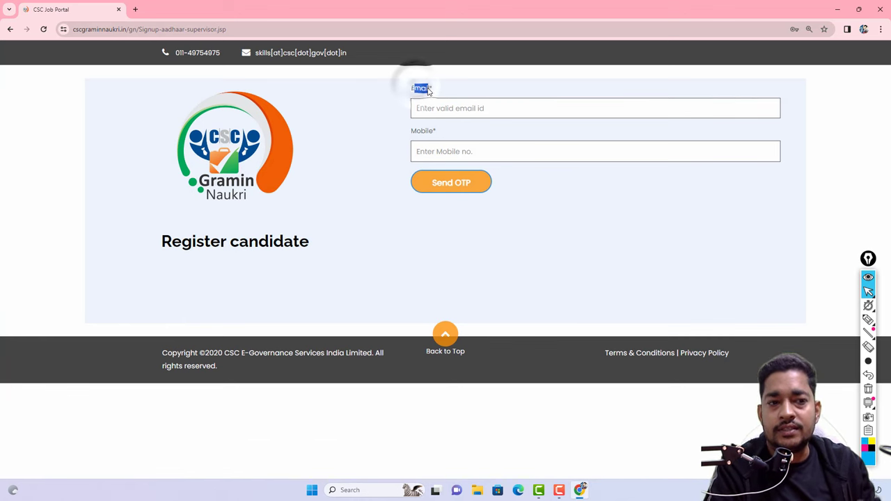
drag(424, 137, 464, 183)
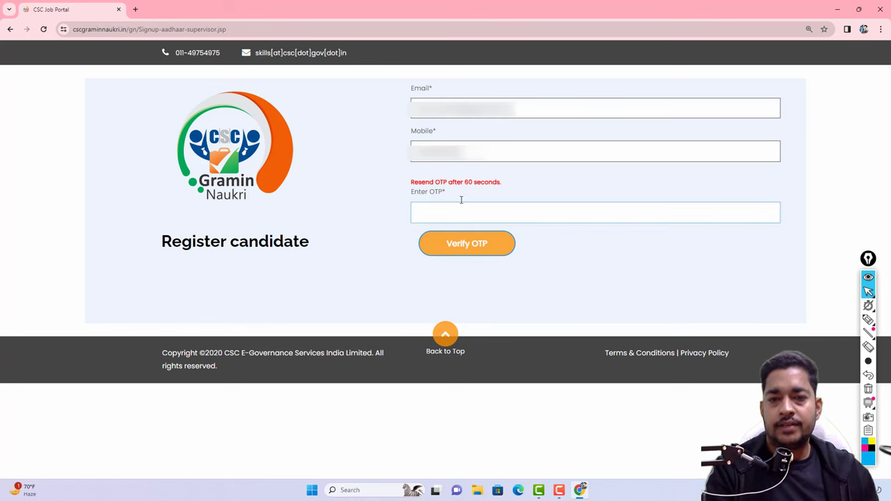
mouse_move(430, 136)
mouse_down()
mouse_move(437, 132)
mouse_move(415, 132)
mouse_move(422, 132)
mouse_up()
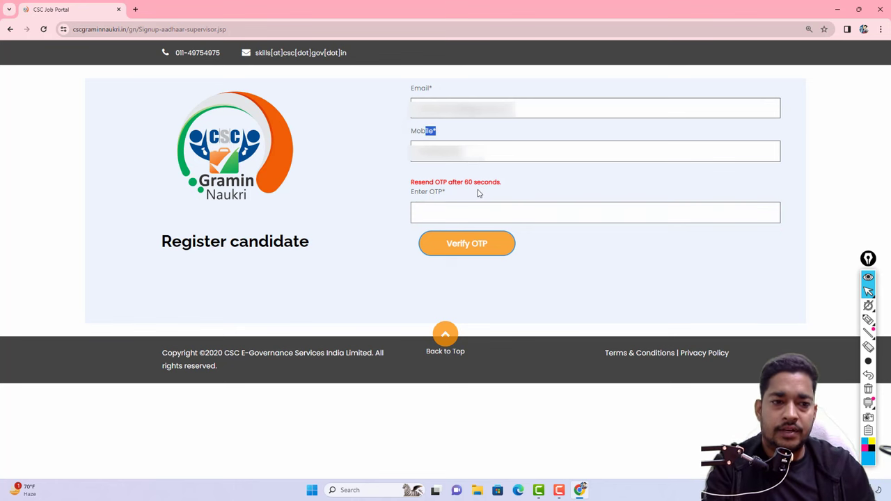
click(437, 208)
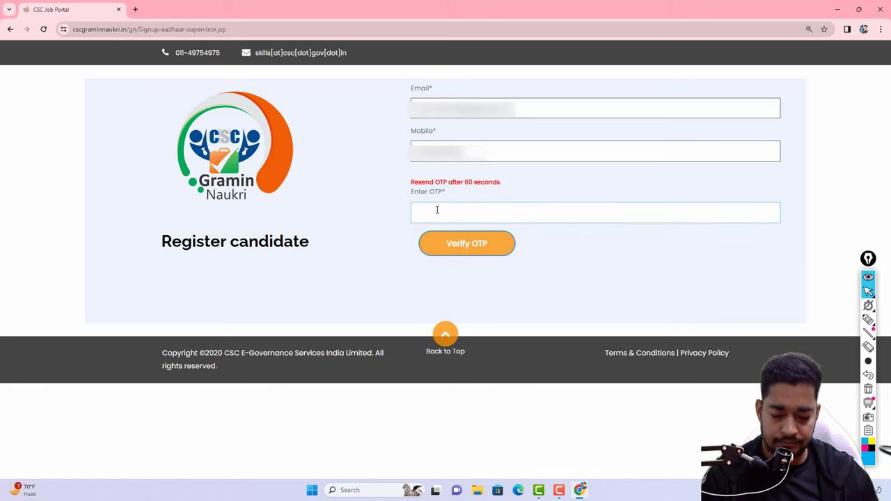
key(ctrl+v)
click(450, 243)
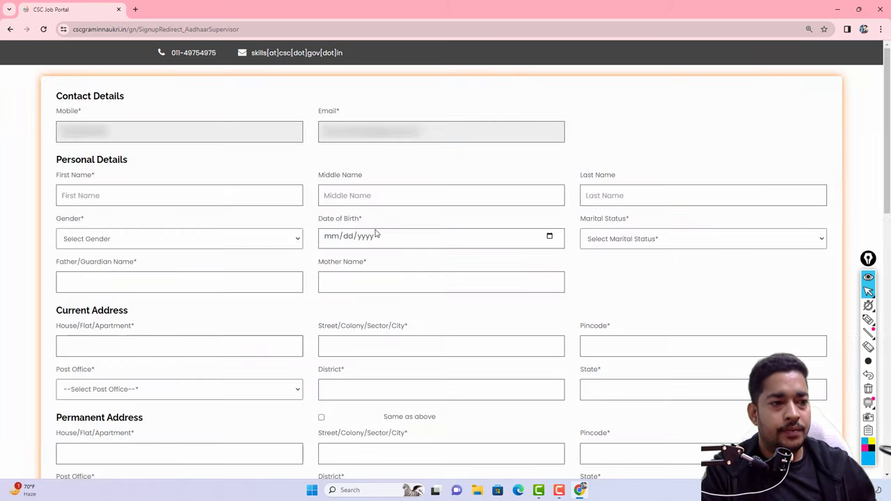
- Review the Contact Details section and the first, middle and last name fields of the registration form
double_click(60, 96)
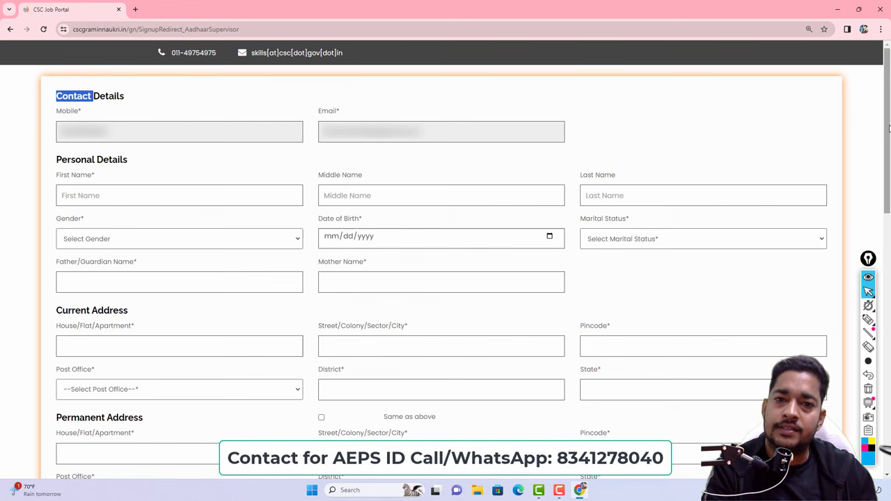
scroll(881, 140, down, 2)
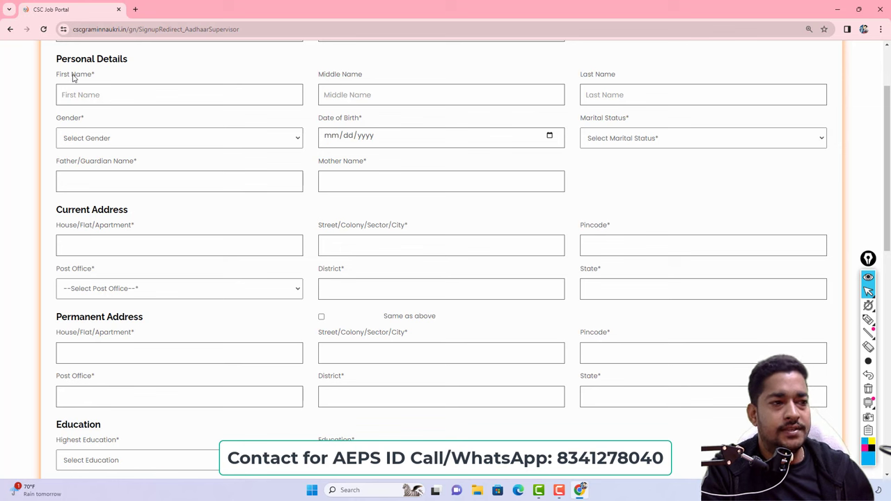
drag(63, 75, 90, 78)
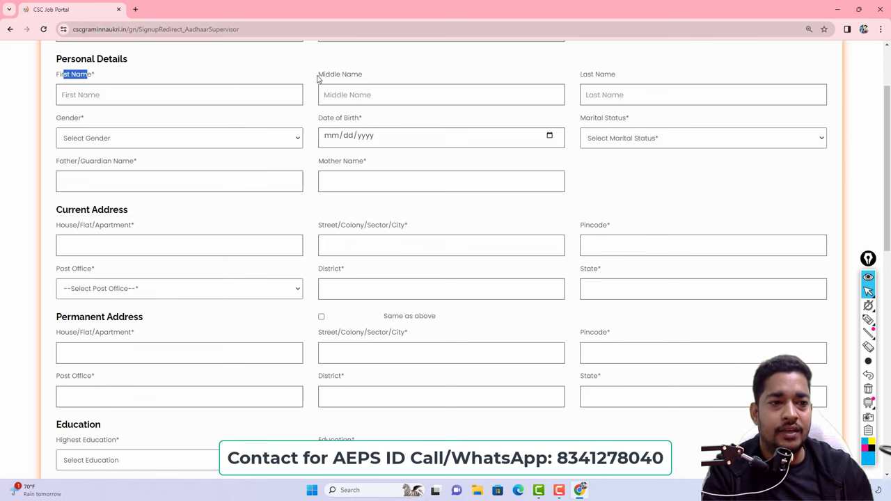
drag(330, 75, 352, 76)
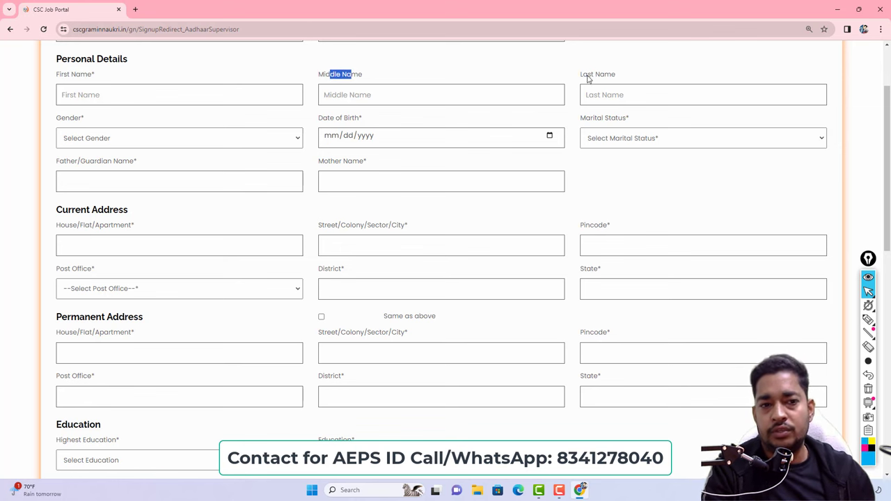
drag(586, 76, 606, 77)
- Set the candidate's gender to Male and marital status to Single in Personal Details
drag(60, 117, 97, 119)
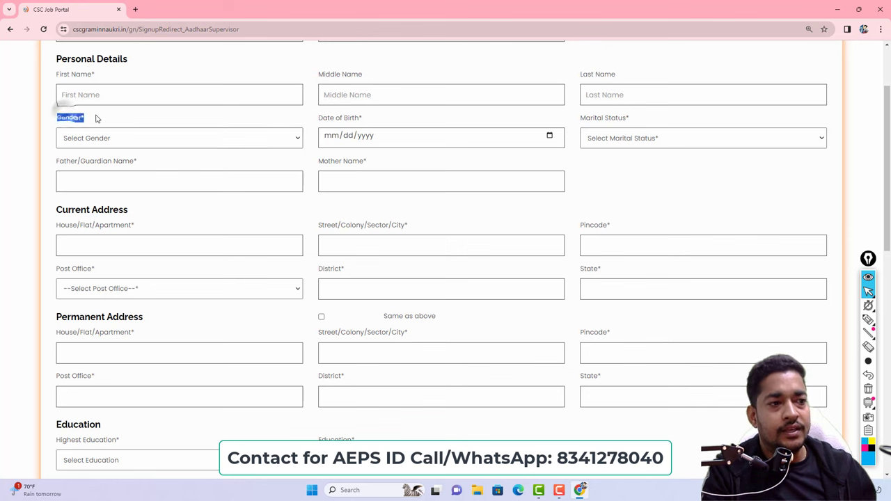
click(130, 138)
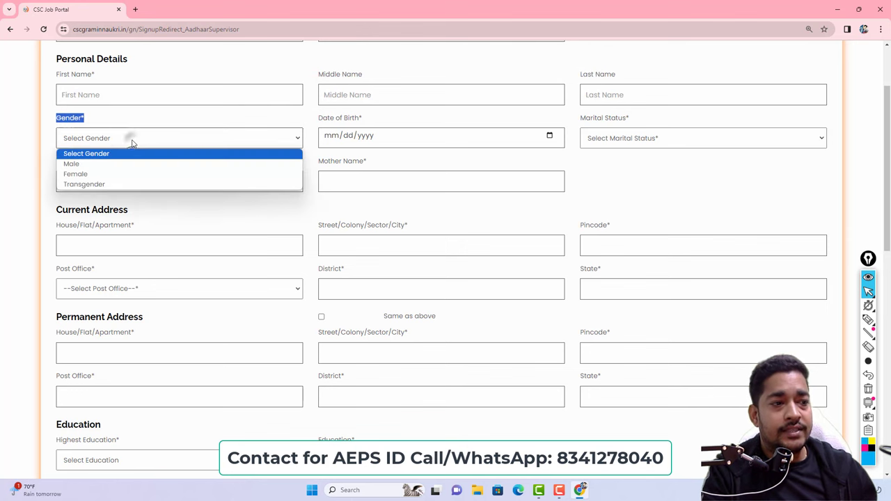
click(98, 164)
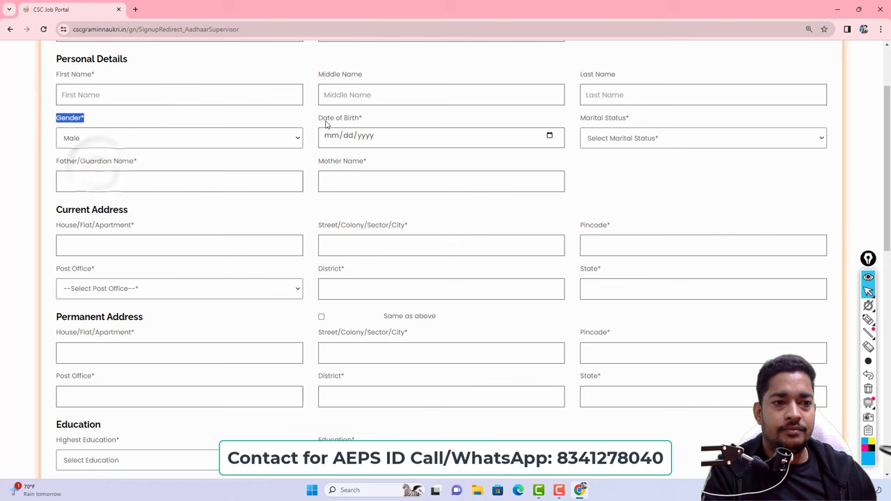
drag(326, 119, 359, 120)
click(631, 140)
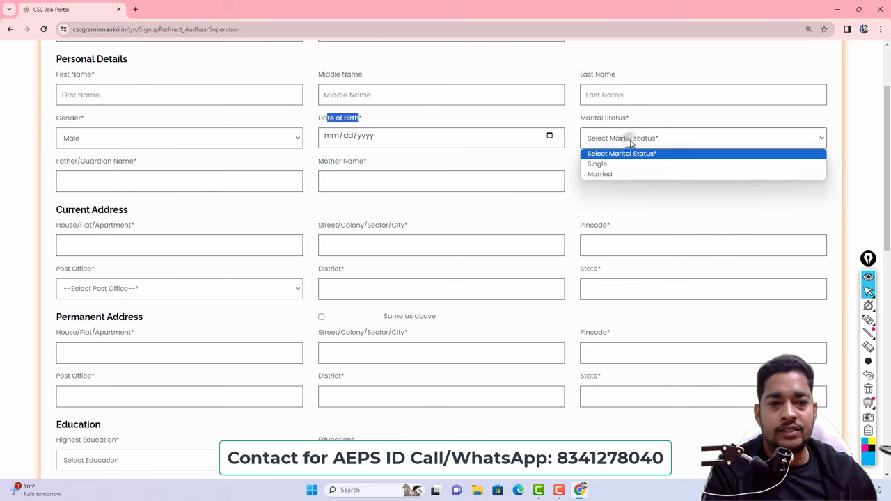
click(612, 163)
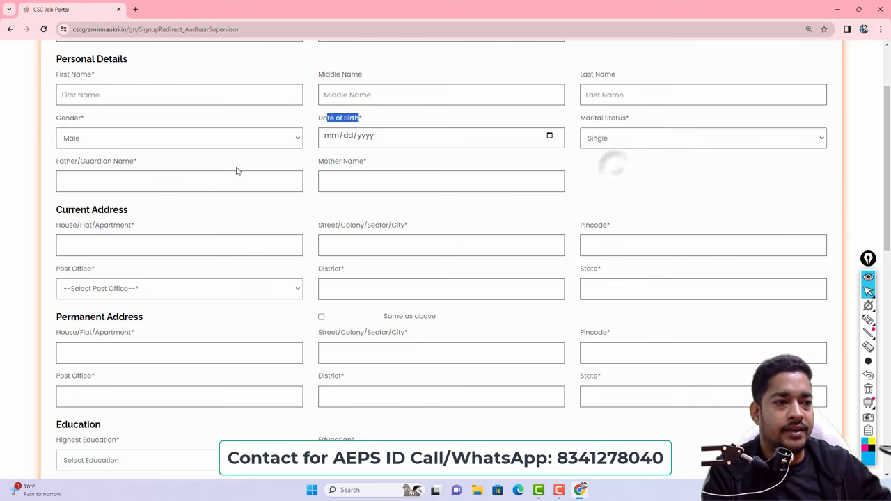
- Review the Current Address fields, from house and street to pincode, post office, district and state, and the Permanent Address section
drag(72, 210, 91, 210)
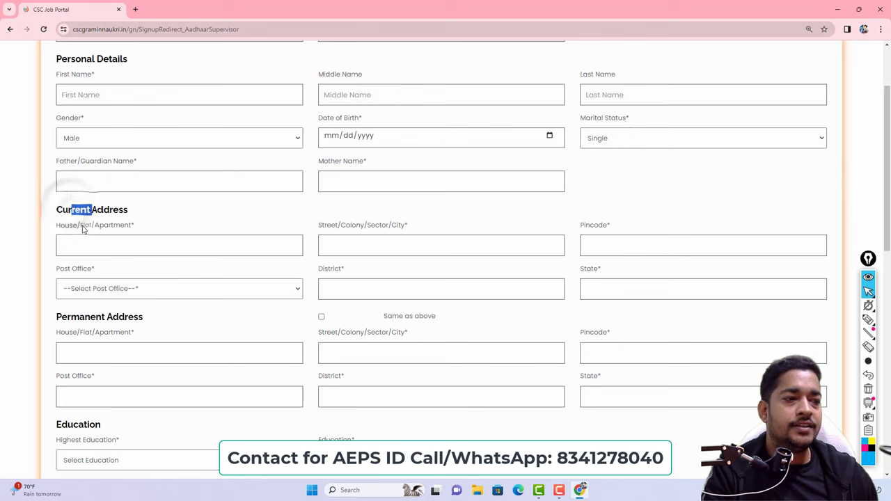
click(83, 230)
scroll(82, 230, down, 1)
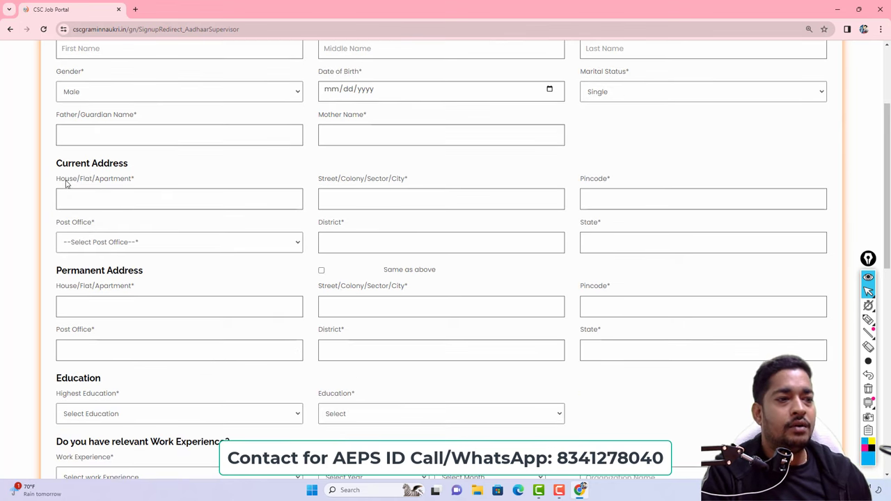
drag(69, 179, 103, 180)
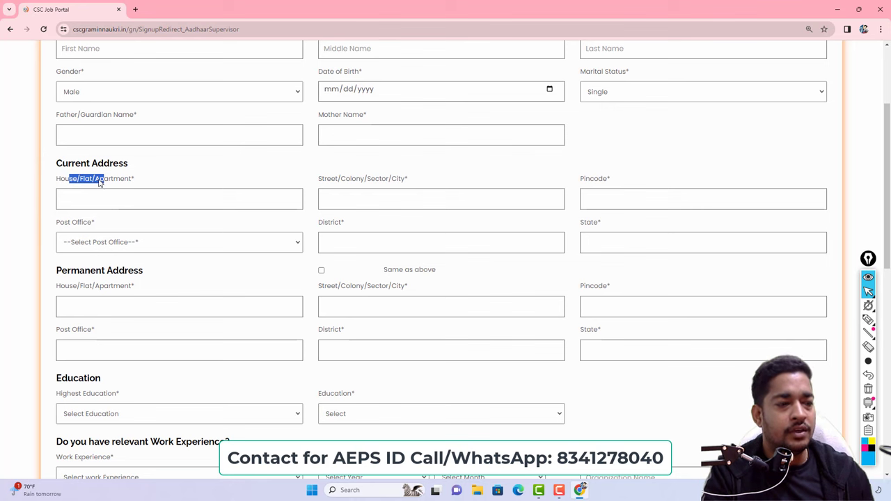
drag(326, 181, 352, 183)
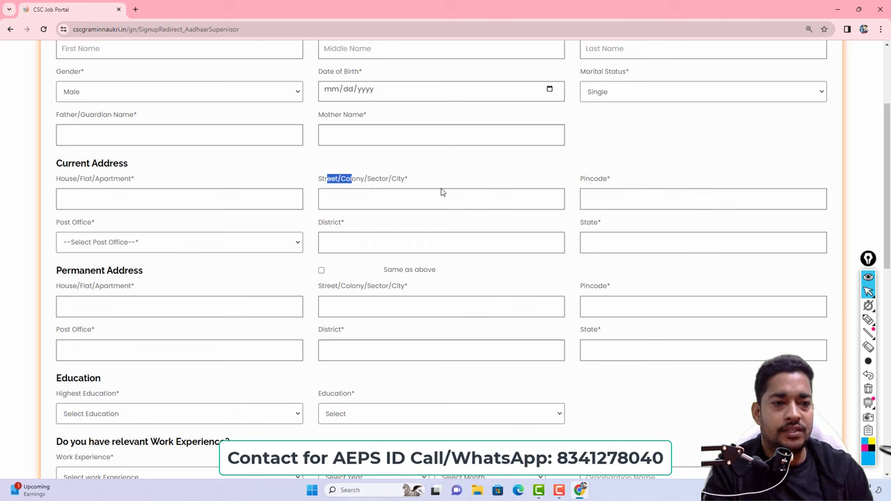
drag(591, 185, 625, 185)
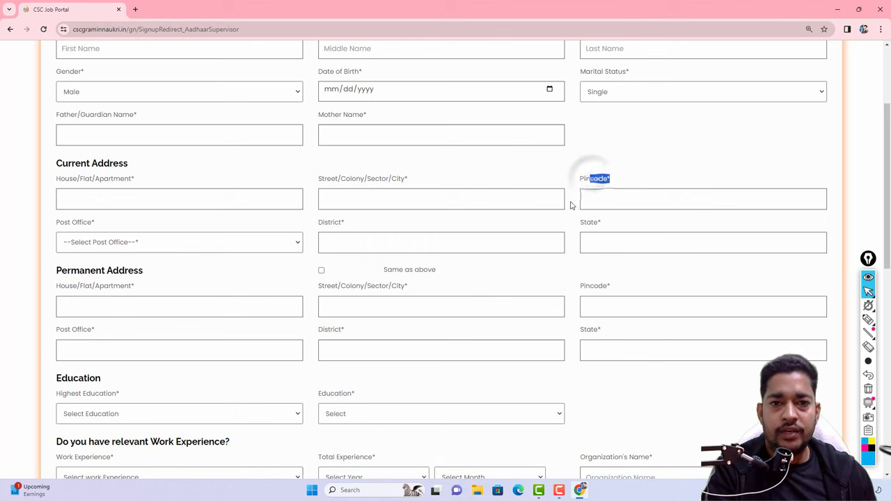
drag(78, 224, 104, 235)
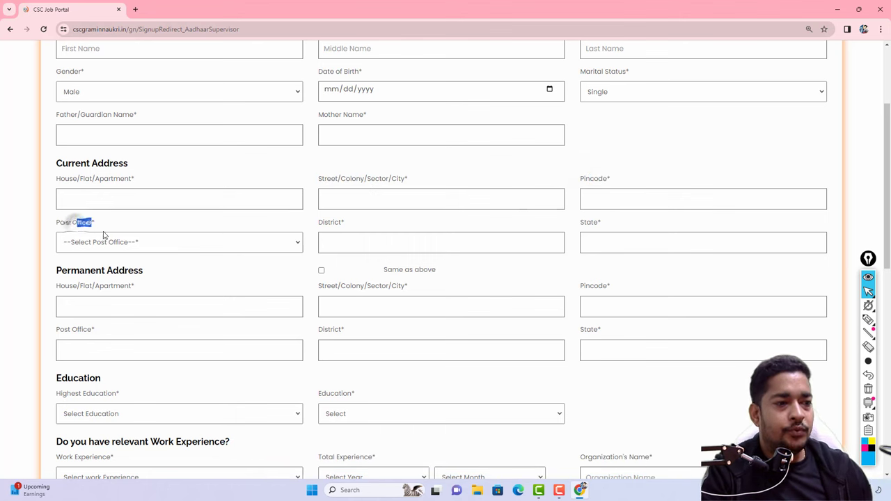
click(249, 244)
click(354, 228)
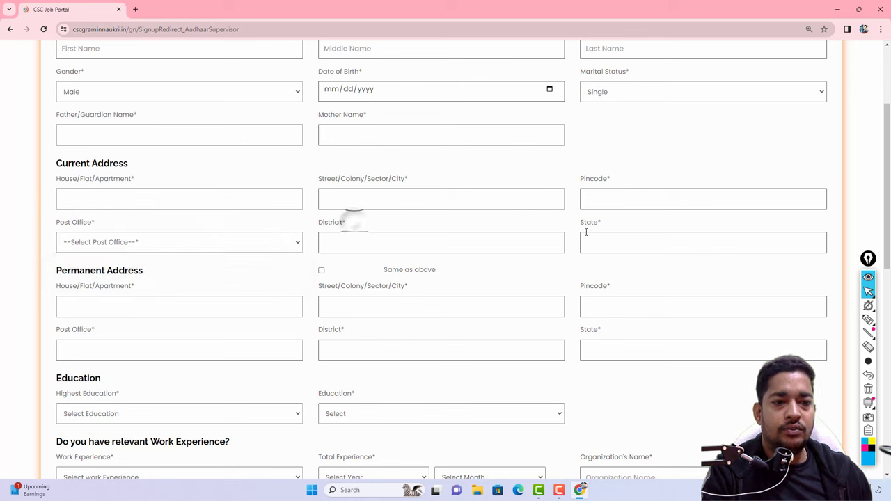
click(612, 229)
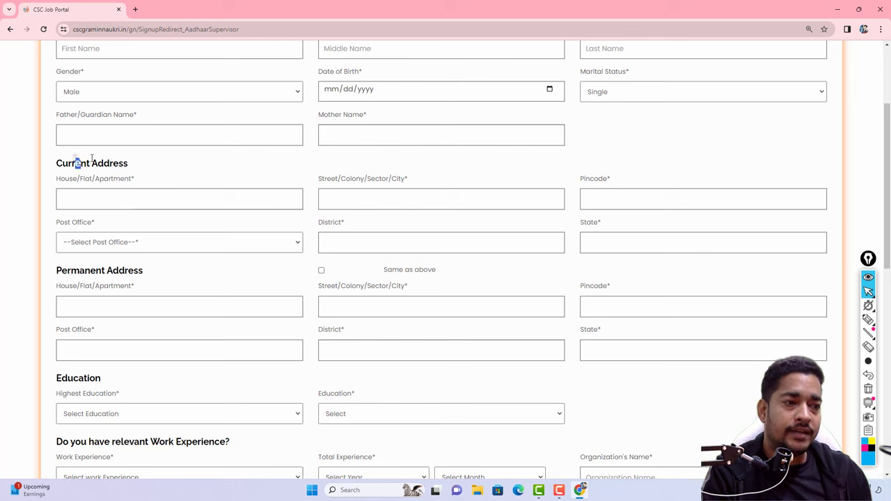
drag(76, 163, 119, 164)
drag(79, 271, 119, 271)
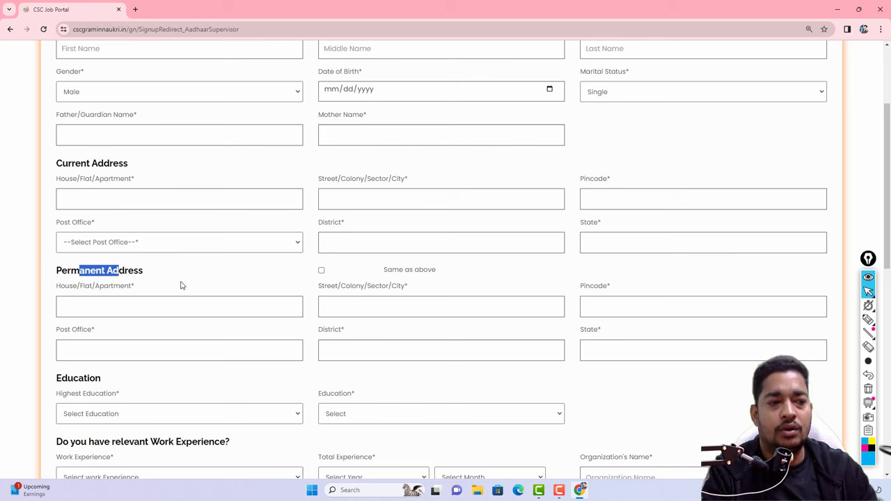
- Try 12th and Graduate as the highest education and check which education options each one offers
scroll(187, 334, down, 3)
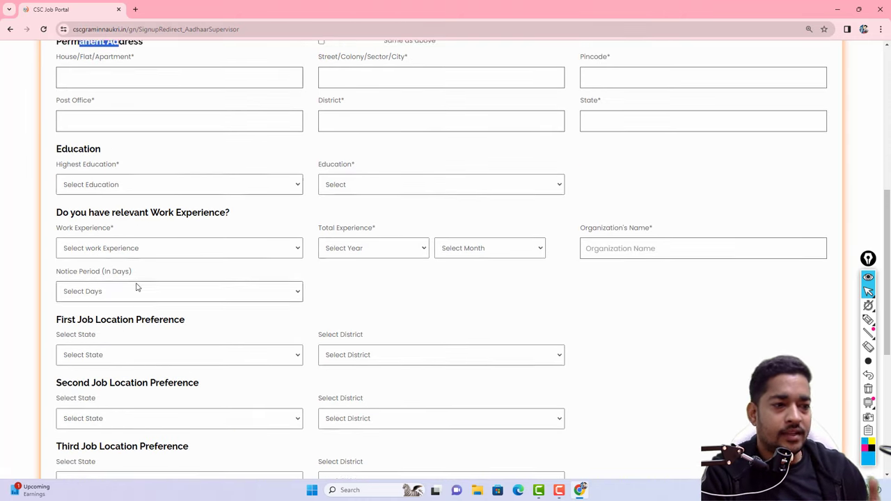
drag(64, 145, 83, 146)
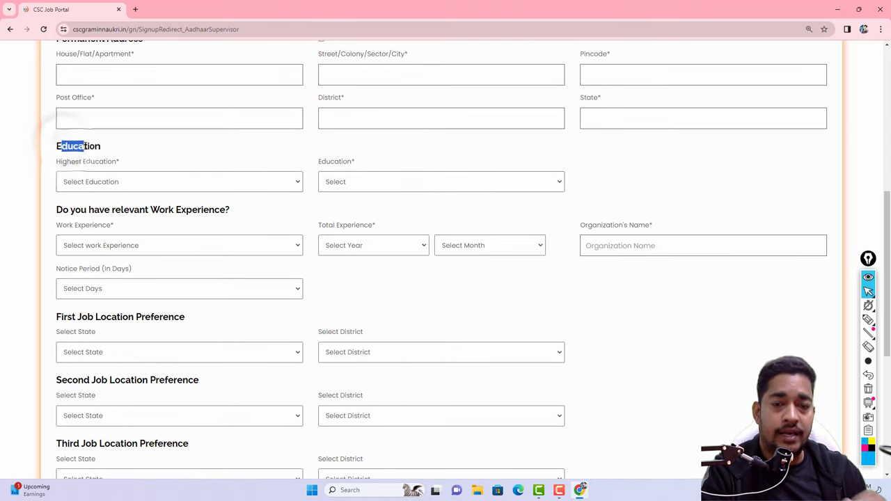
click(103, 180)
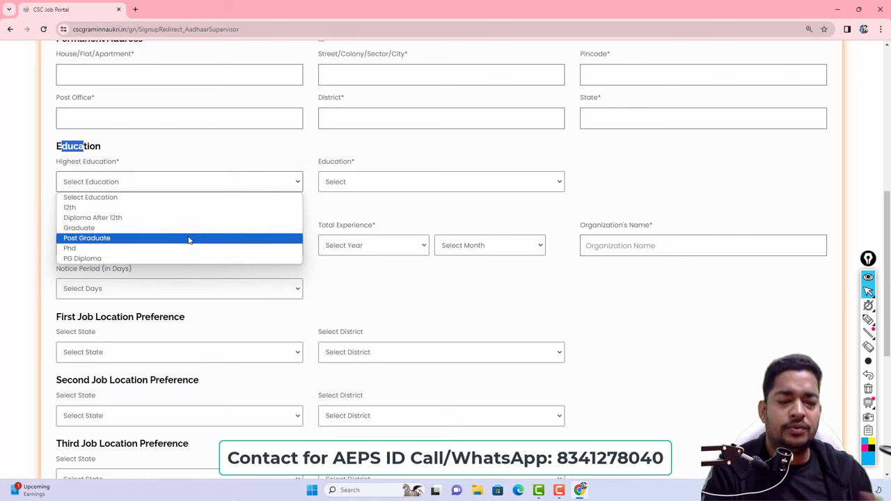
click(164, 206)
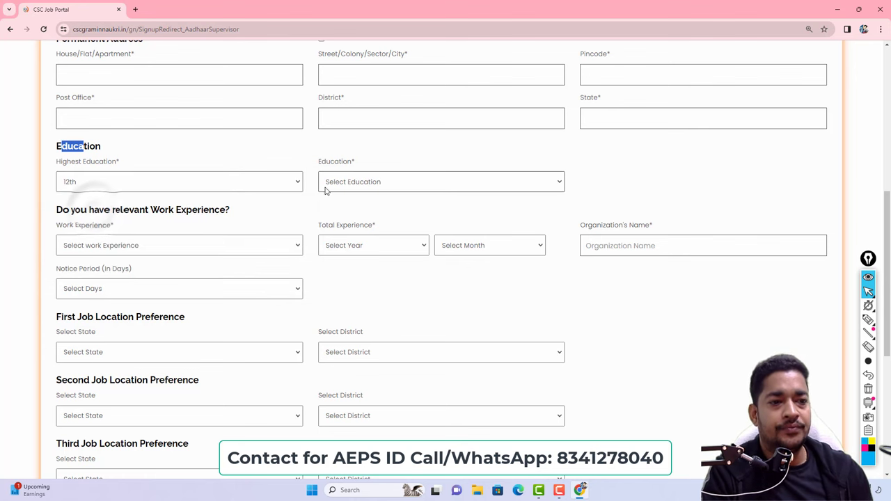
click(382, 182)
click(149, 183)
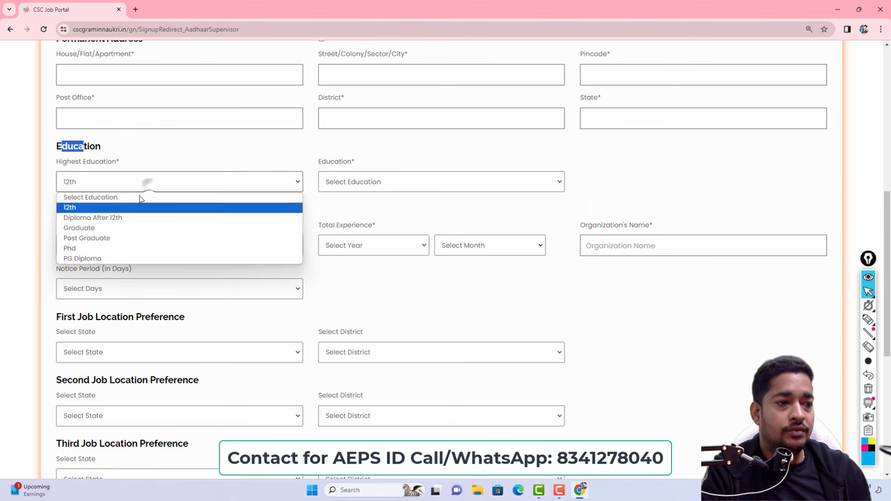
click(127, 226)
click(394, 182)
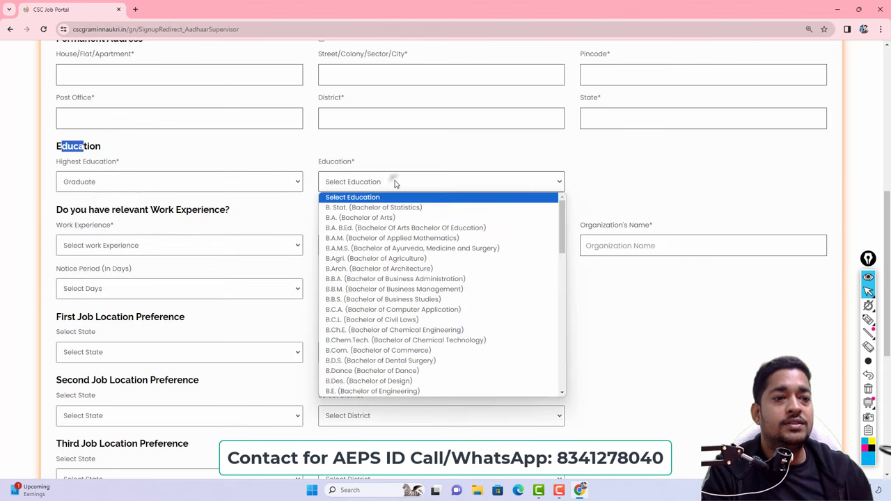
- Set the highest education to Post Graduate and the education to D.O.L. (Doctor of Oriental Learning)
click(124, 180)
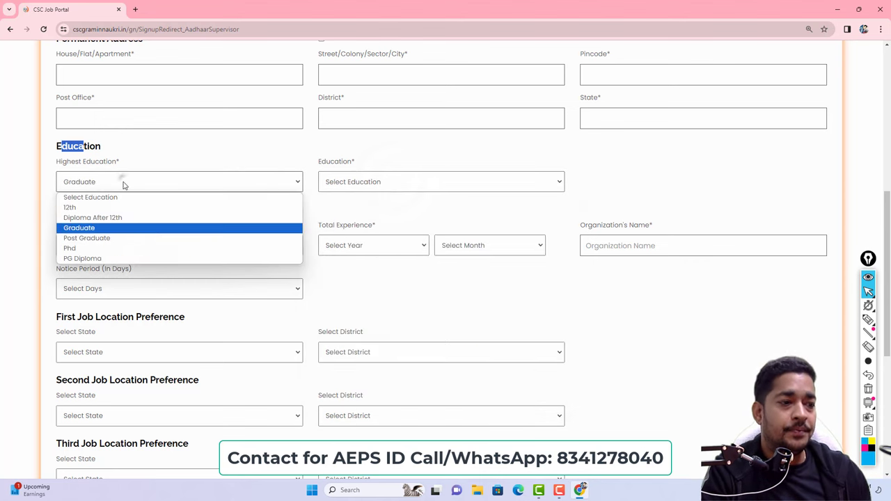
click(118, 238)
click(387, 181)
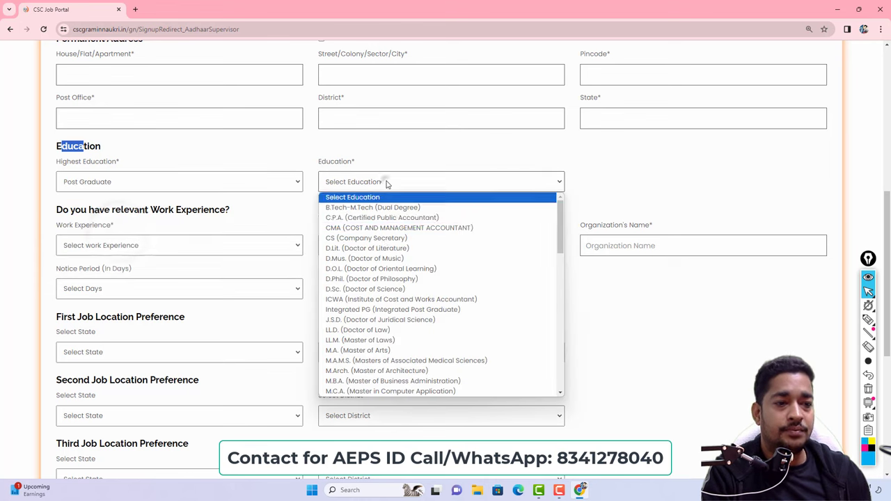
click(388, 270)
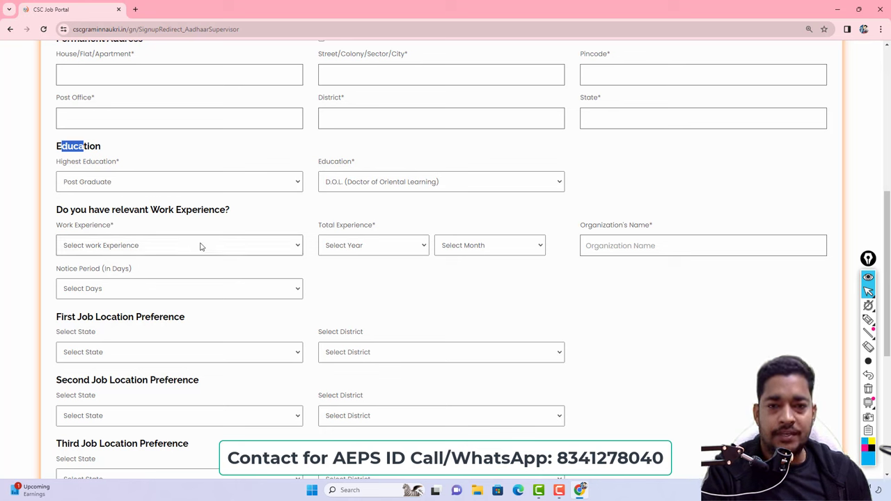
- Try Yes and No as the work experience answer to compare the fields offered, ending on Yes
click(150, 247)
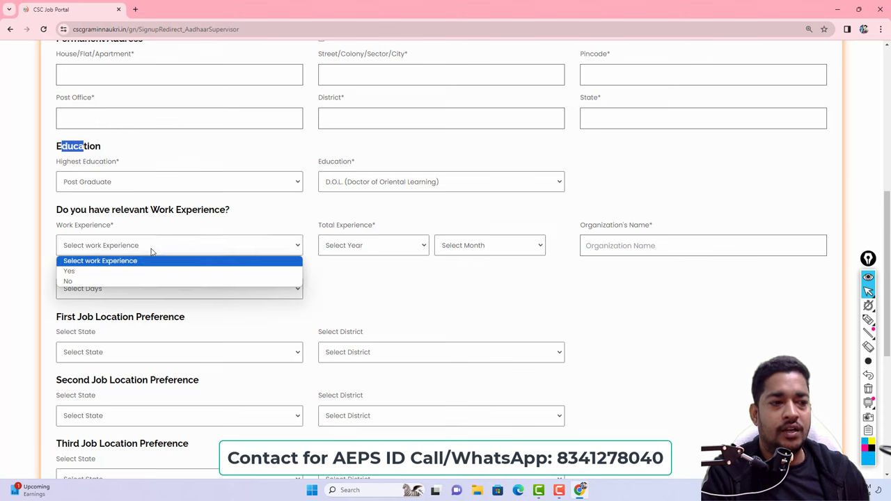
click(144, 270)
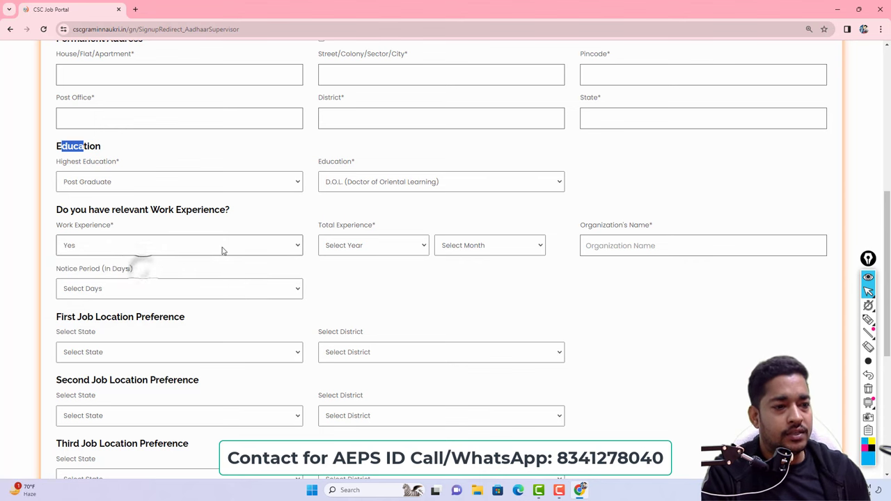
click(229, 245)
click(146, 282)
click(167, 247)
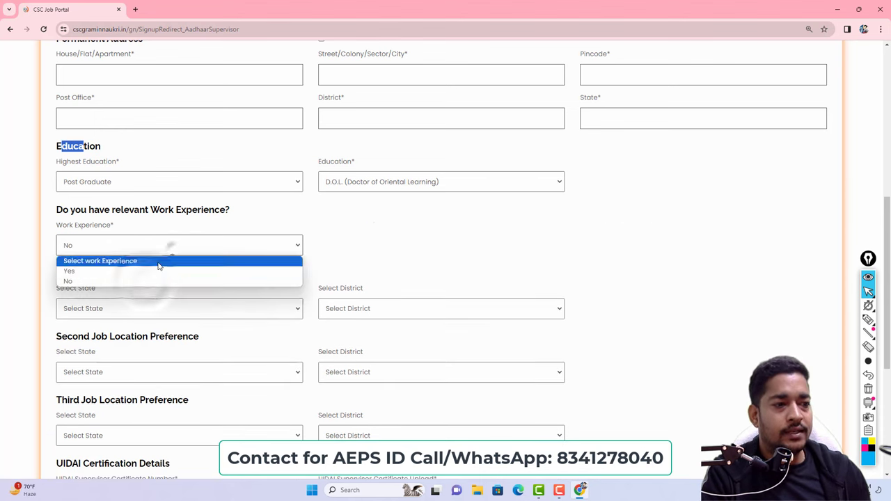
click(148, 271)
- Set the candidate's total experience to 1 Year and 0 Month
drag(325, 225, 411, 238)
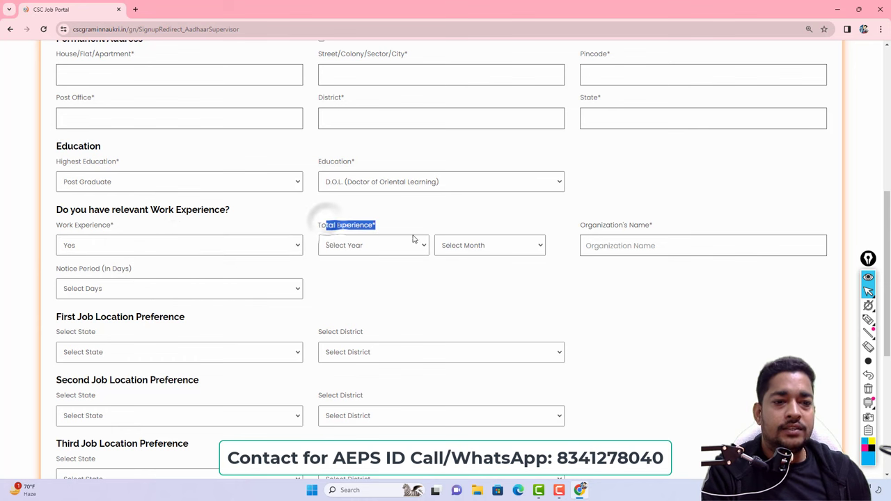
click(397, 249)
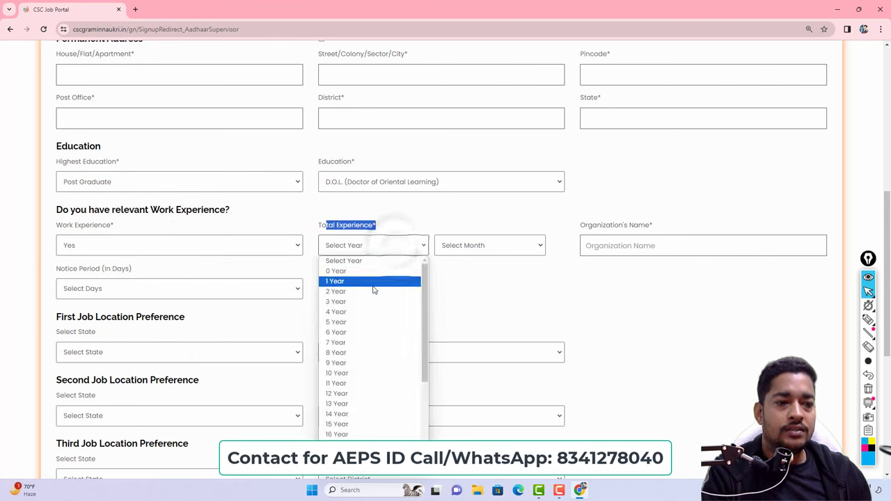
click(374, 280)
click(547, 249)
click(503, 271)
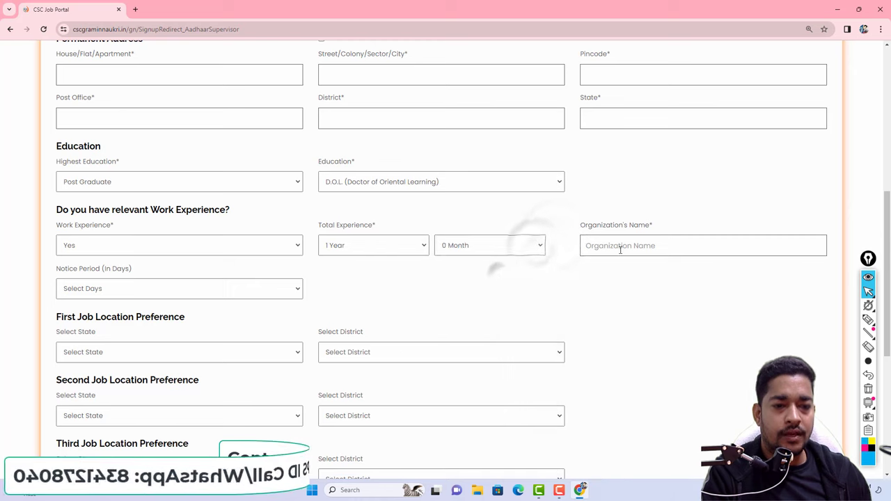
- Review the Organization's Name field and the day options for the notice period
scroll(595, 227, down, 1)
drag(593, 195, 623, 193)
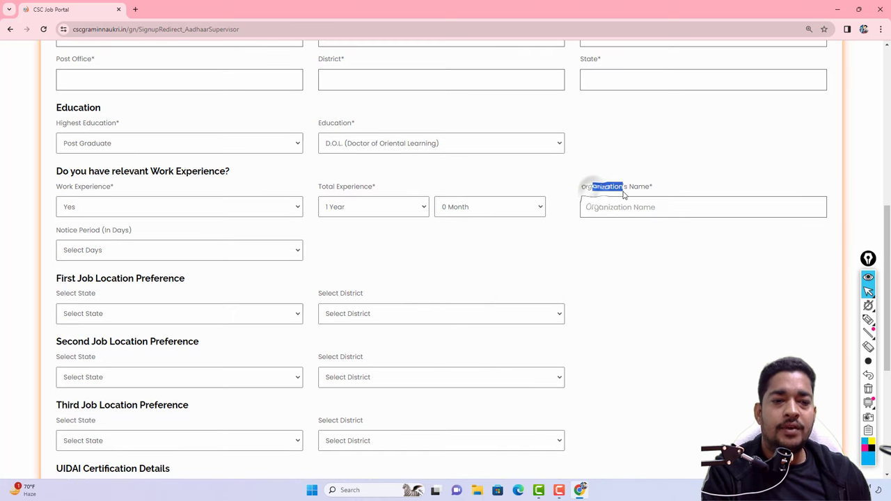
click(609, 229)
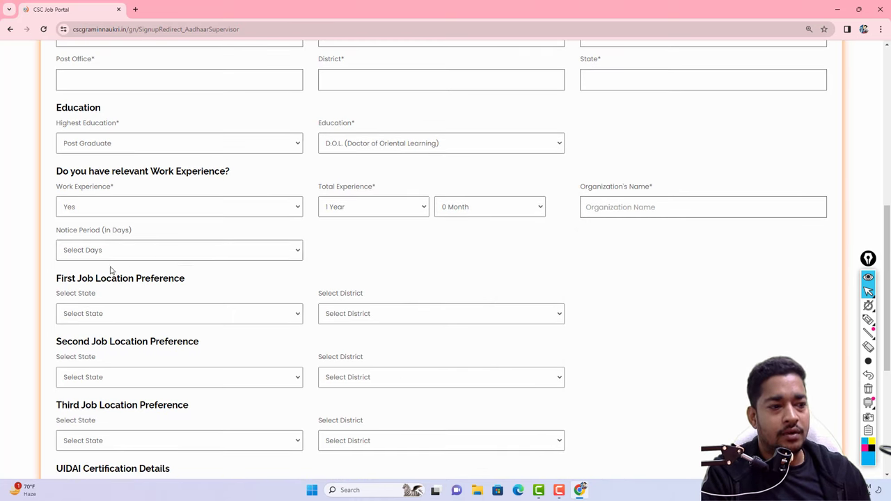
scroll(88, 250, down, 1)
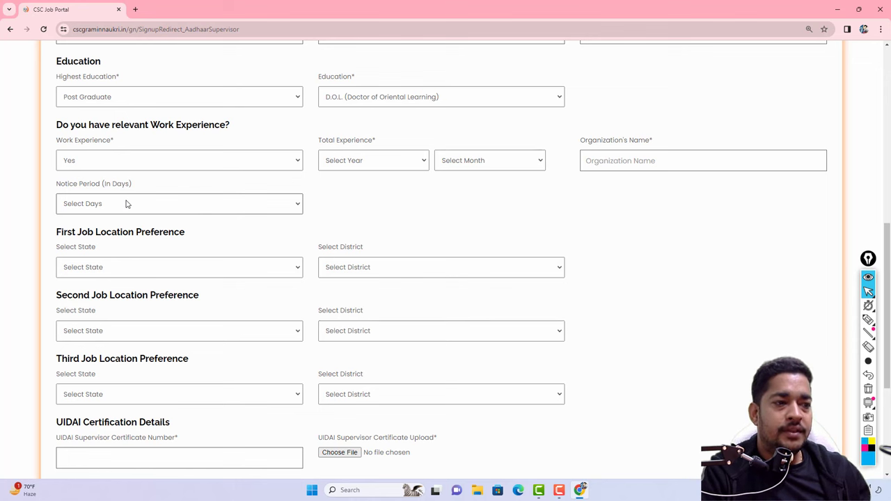
click(127, 203)
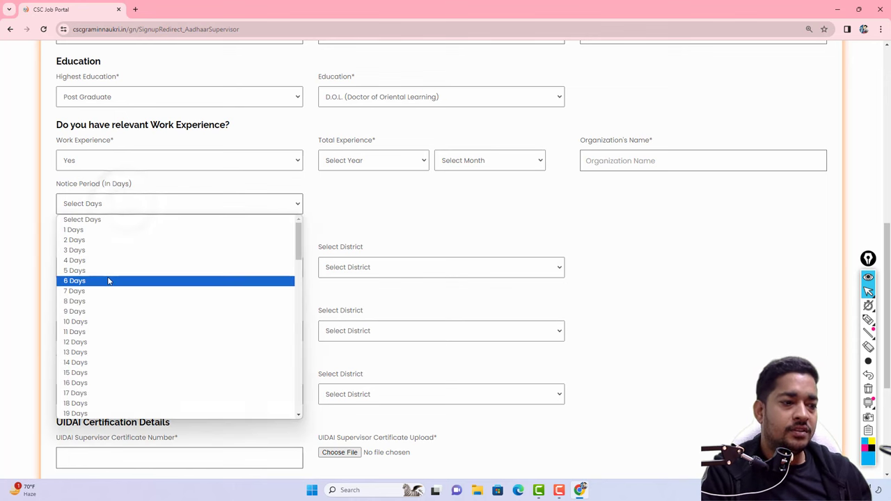
click(345, 243)
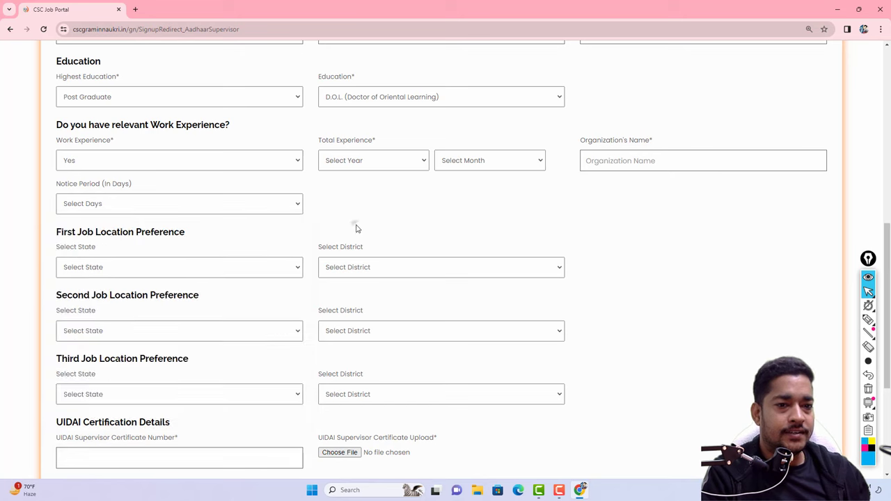
- Set the relevant work experience answer to No
scroll(84, 188, up, 1)
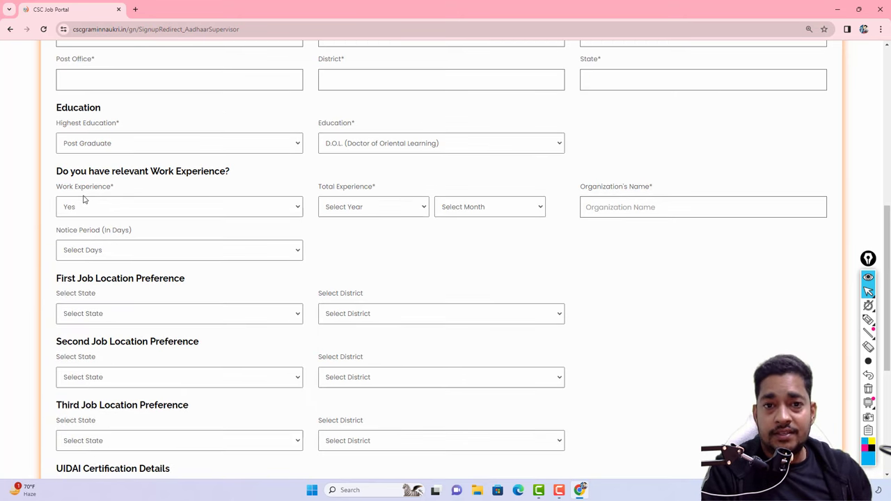
click(85, 209)
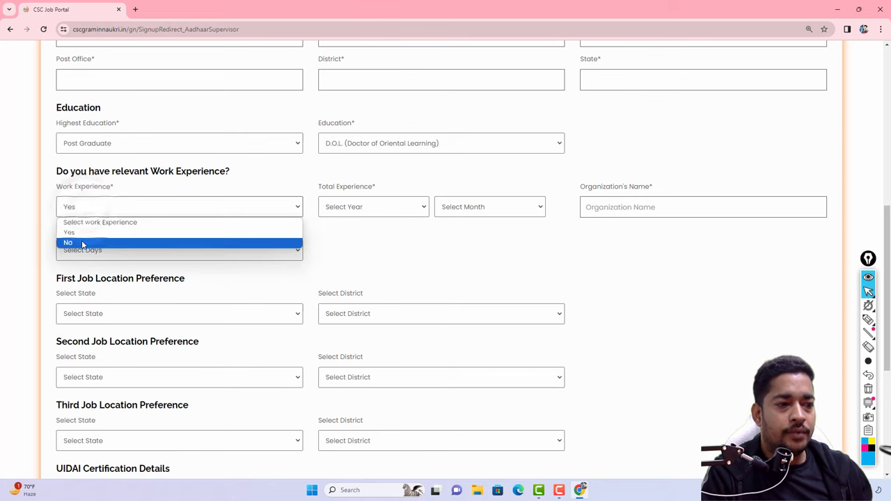
click(82, 243)
- Review the state and district choices under the first and second job location preferences
scroll(77, 230, down, 2)
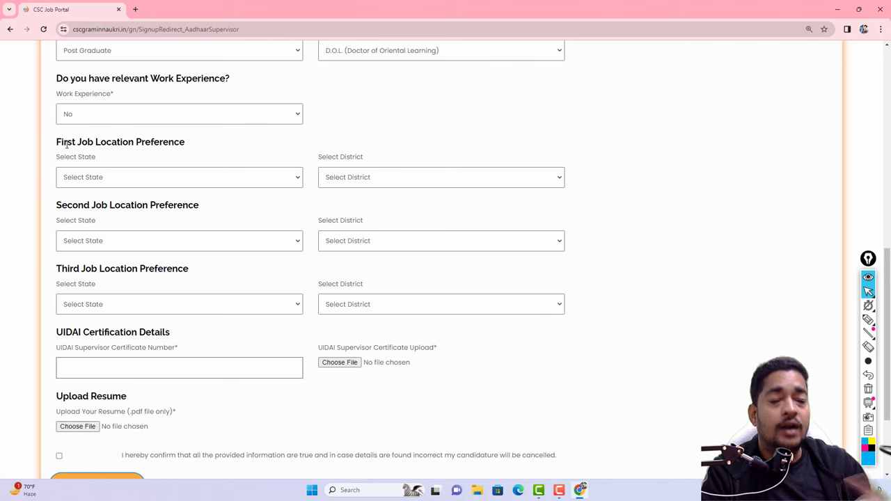
click(94, 176)
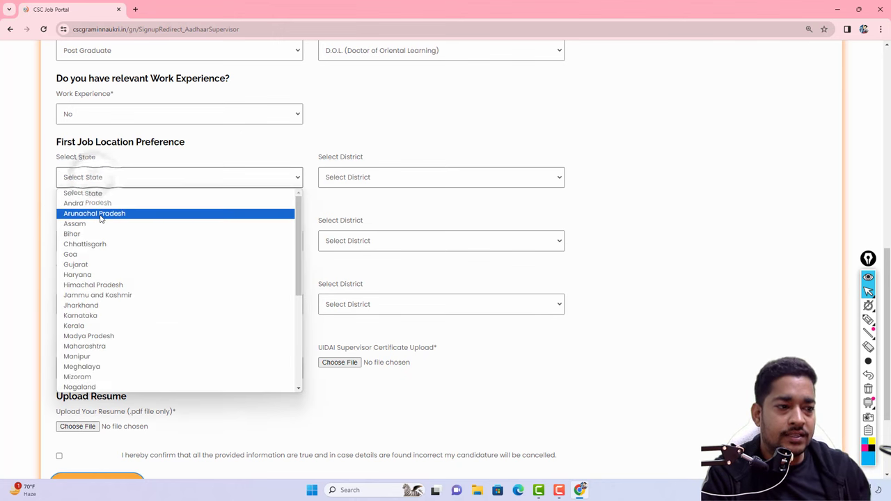
click(374, 174)
click(299, 178)
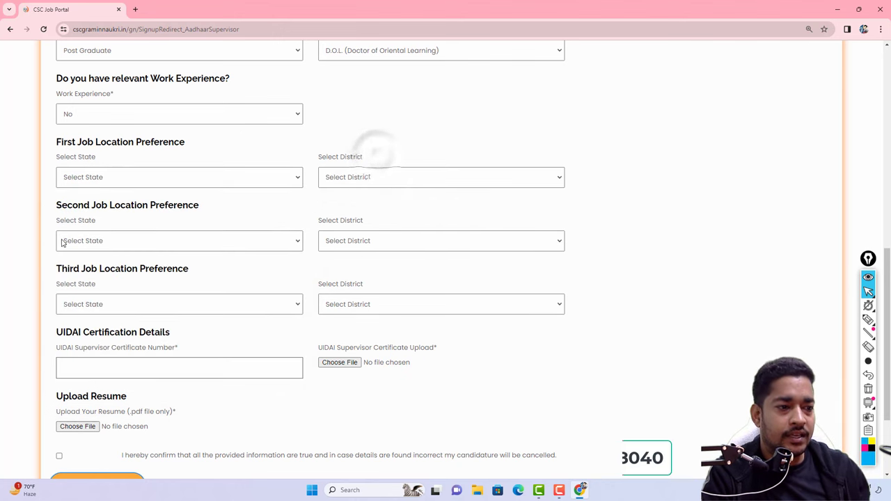
drag(65, 142, 101, 142)
drag(78, 204, 144, 204)
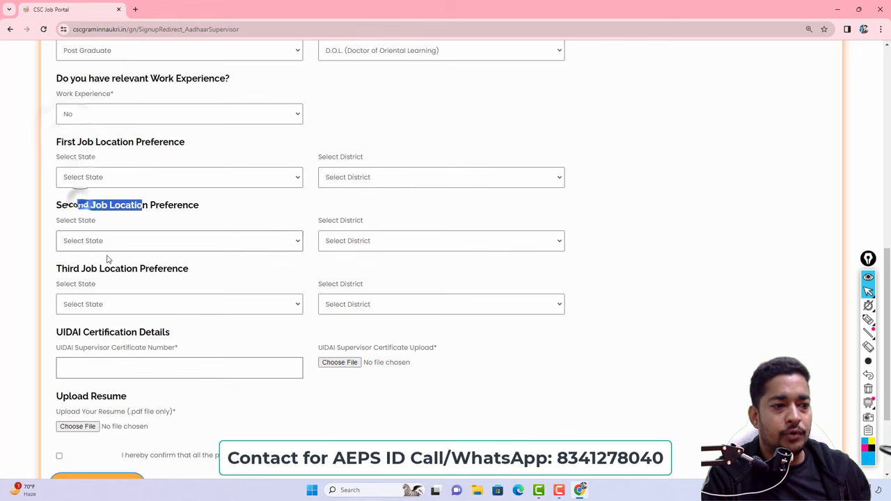
- Review the third job location preference, the UIDAI supervisor certificate number and upload fields, and the PDF resume upload section
drag(103, 269, 146, 267)
scroll(114, 250, down, 2)
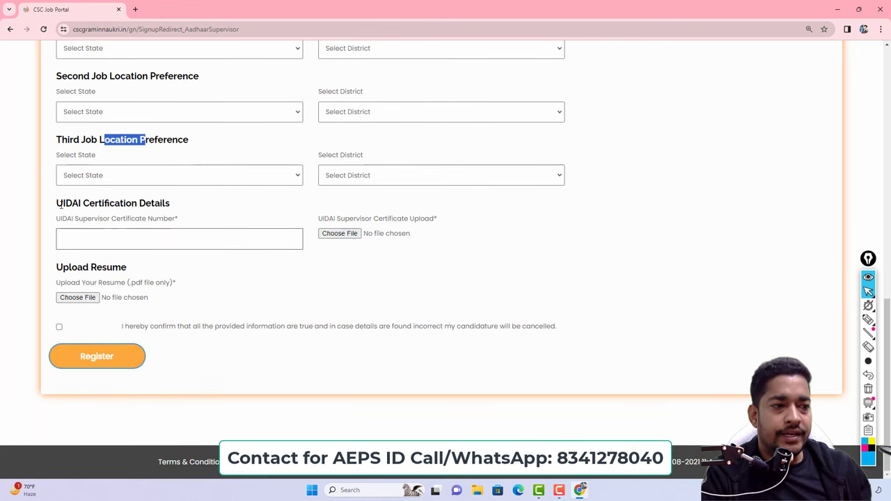
drag(94, 203, 146, 203)
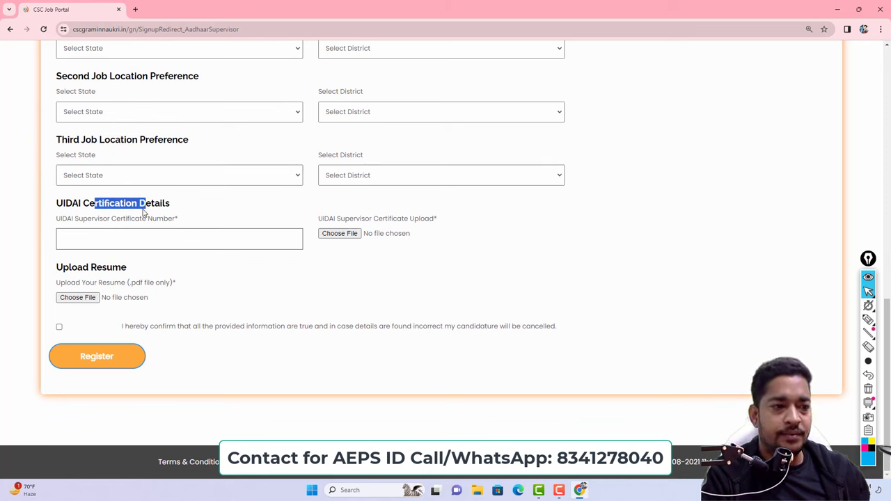
click(331, 220)
drag(331, 220, 415, 218)
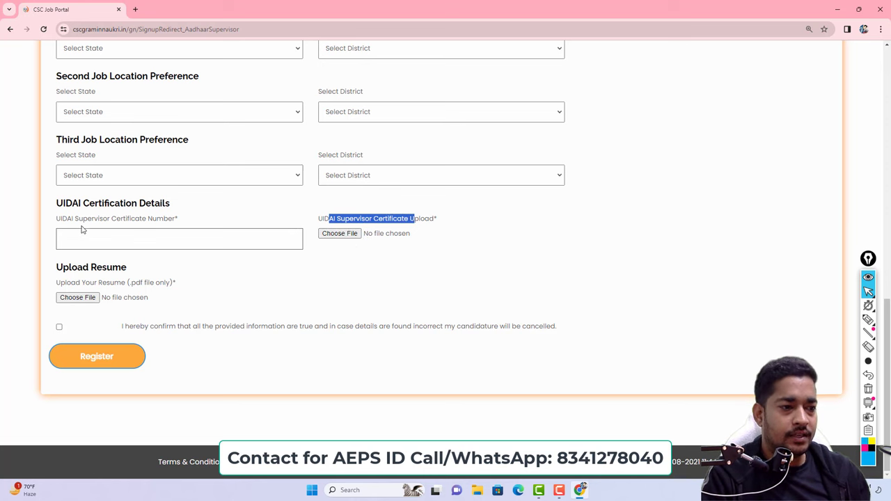
drag(78, 218, 135, 219)
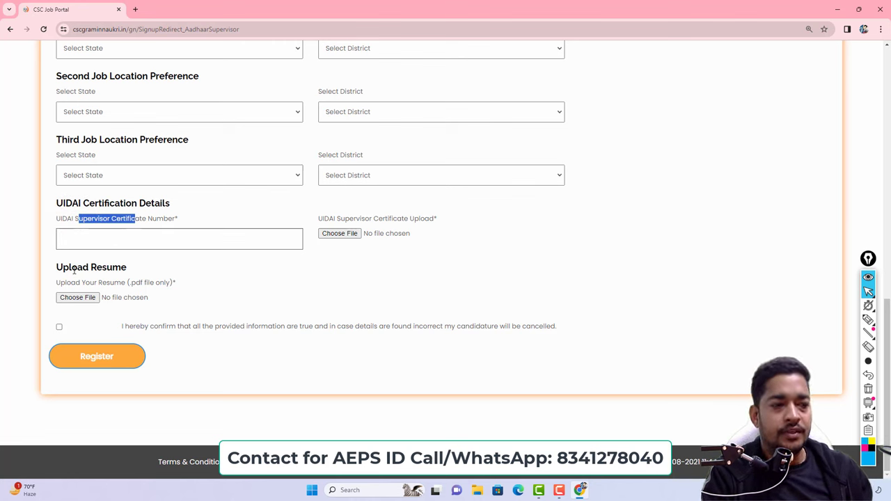
drag(73, 269, 102, 269)
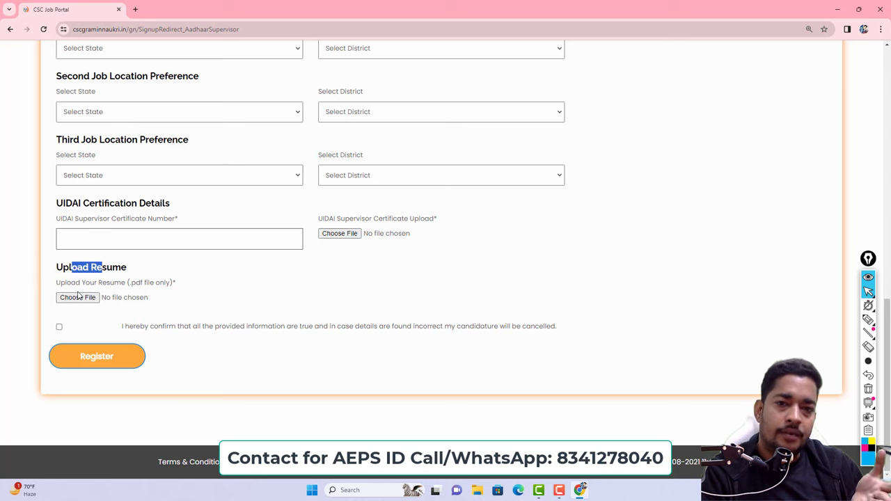
- Accept the declaration confirming that all the provided information is true
click(59, 327)
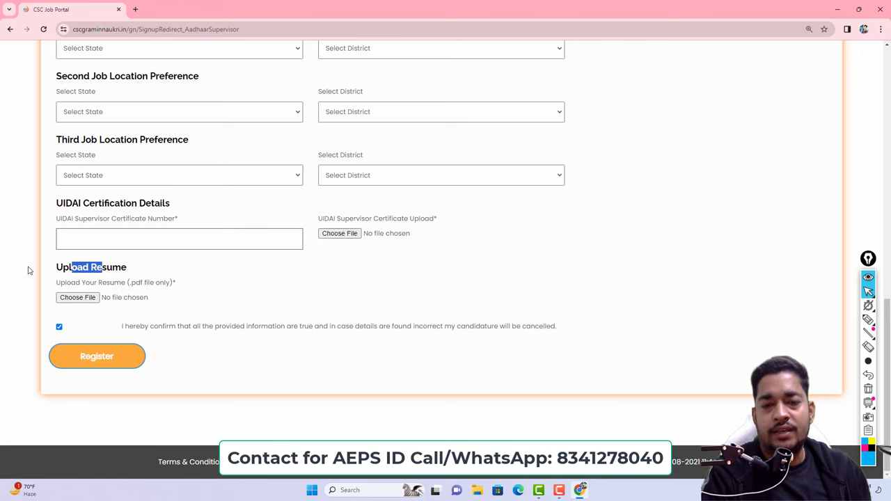
scroll(69, 251, up, 7)
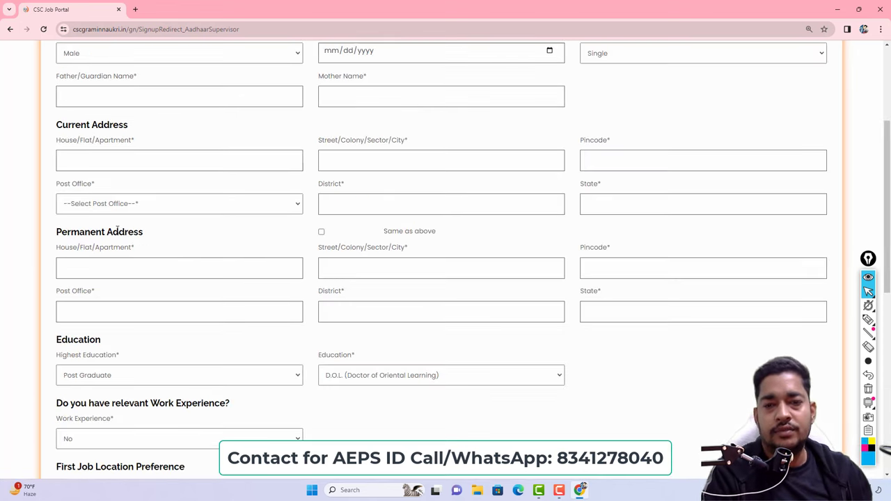